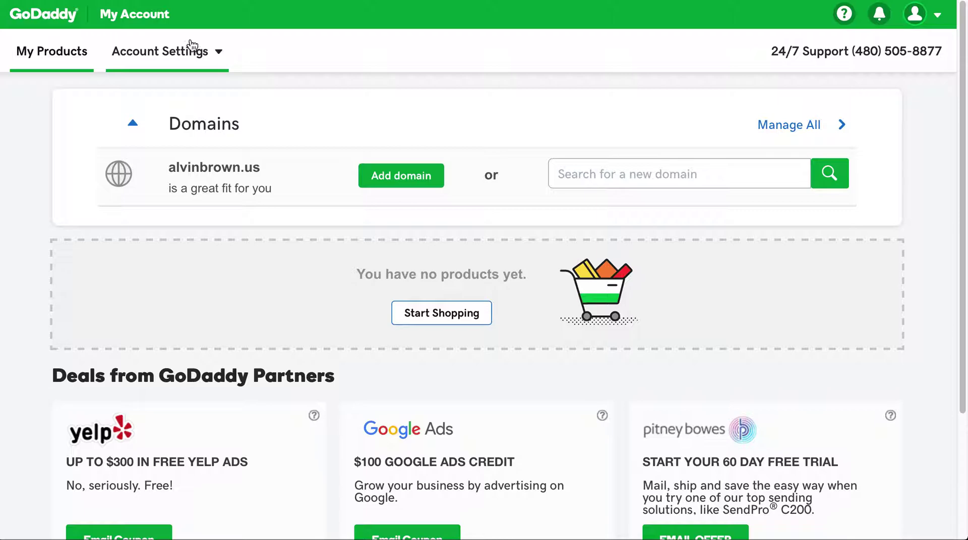
- Go to the GoDaddy home page and look through the domain services the site offers
left_click(73, 14)
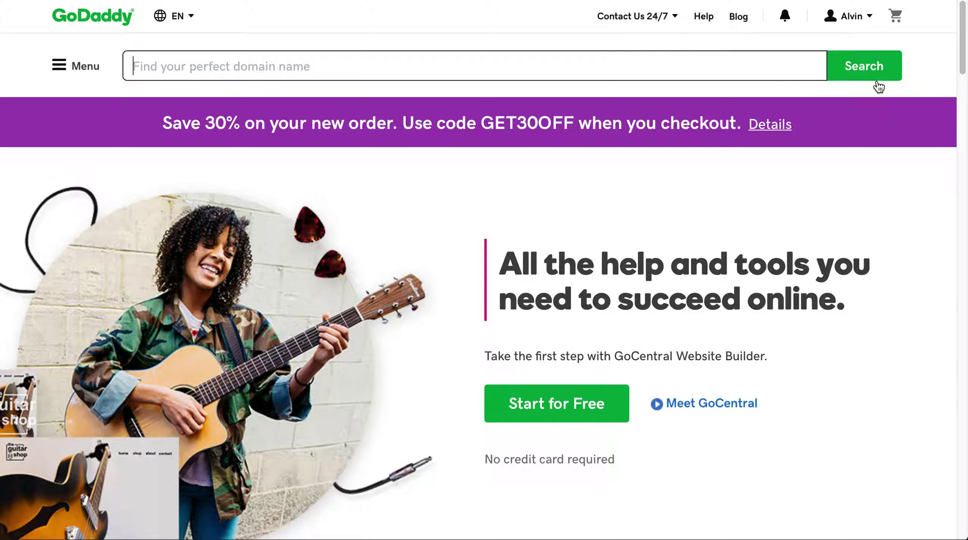
left_click(863, 20)
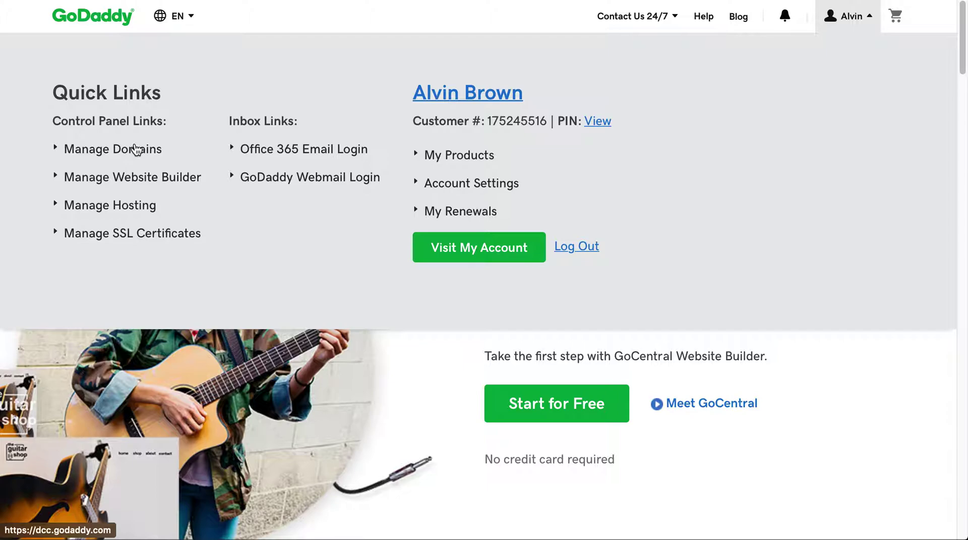
left_click(857, 367)
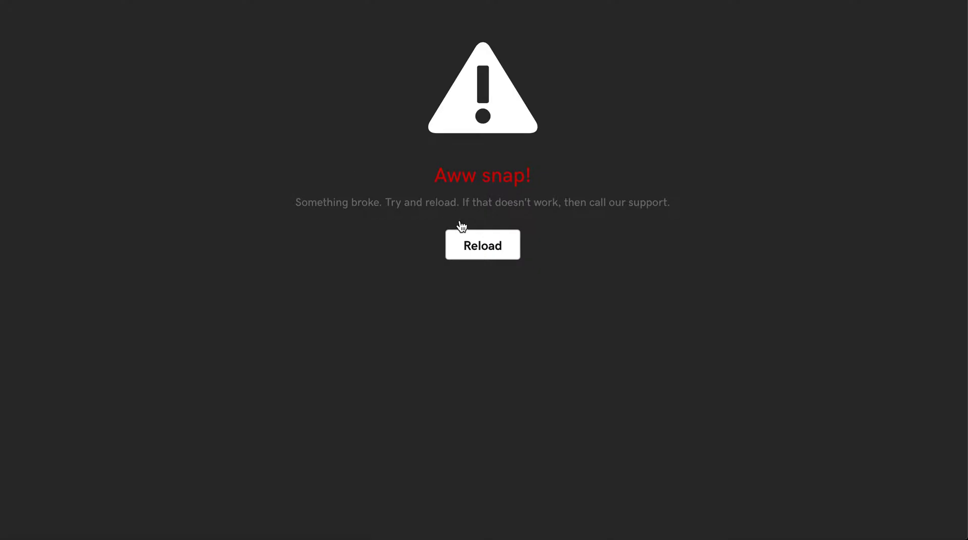
left_click(477, 245)
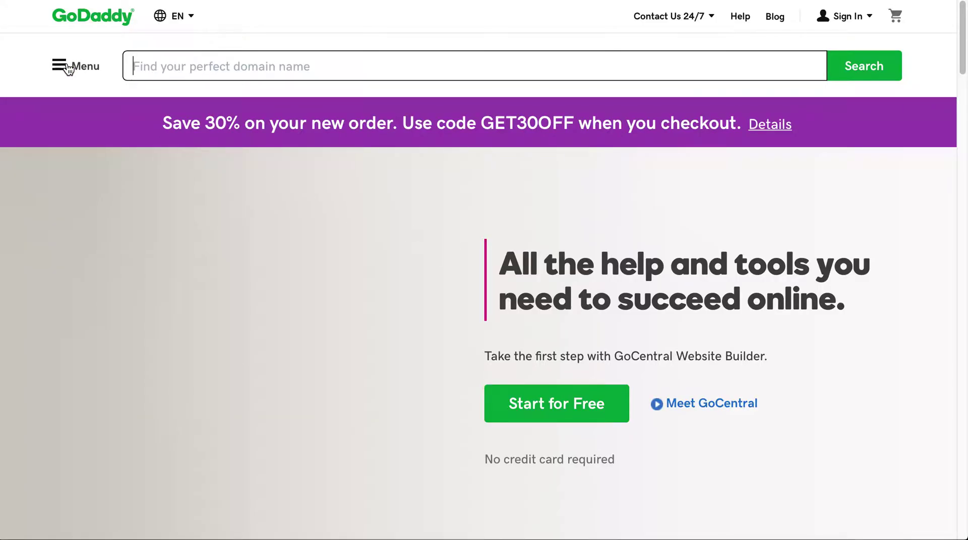
left_click(64, 68)
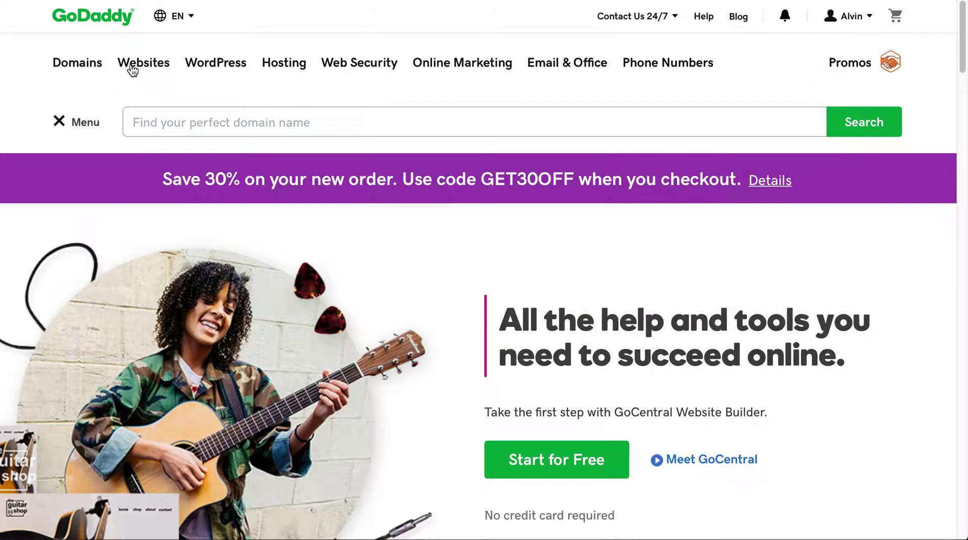
left_click(85, 66)
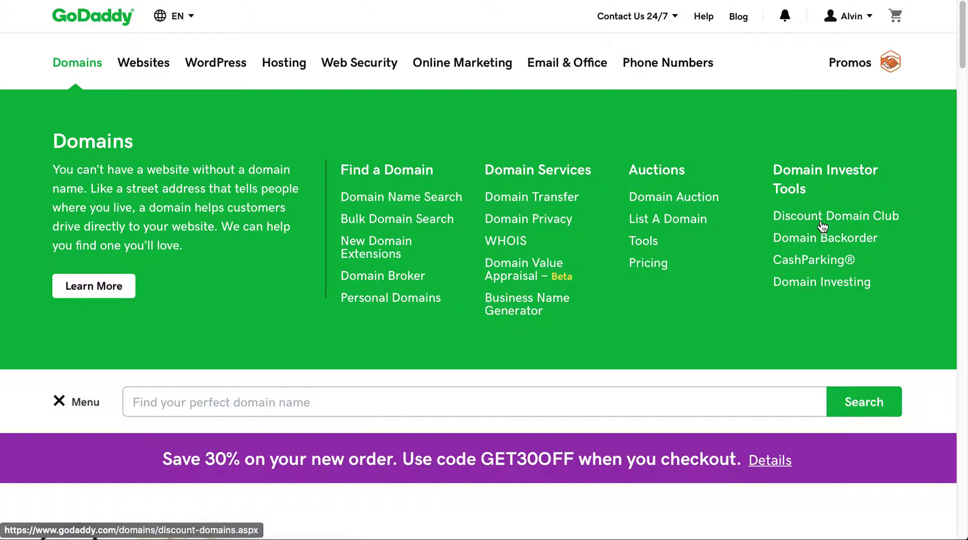
- Go to the account's domain management page and open Investor's Edge
left_click(869, 19)
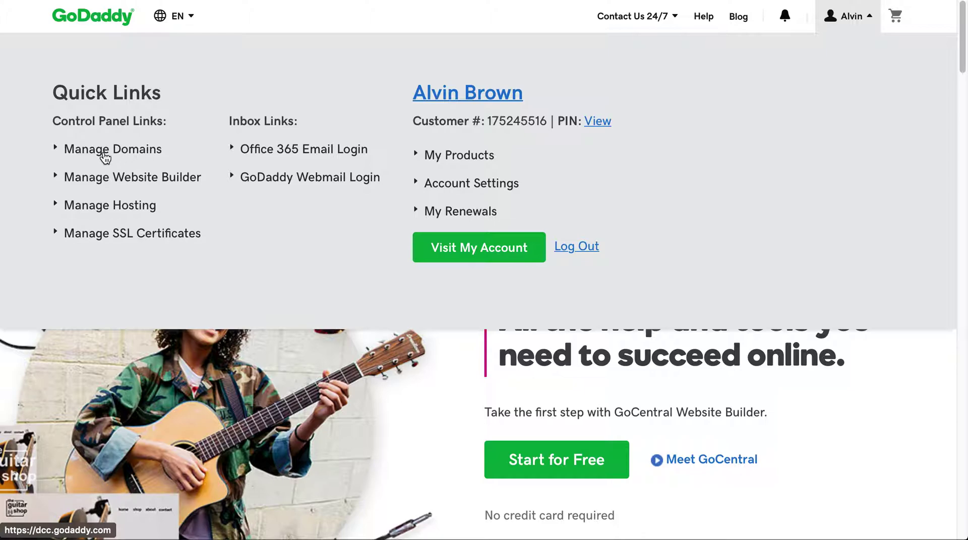
left_click(115, 151)
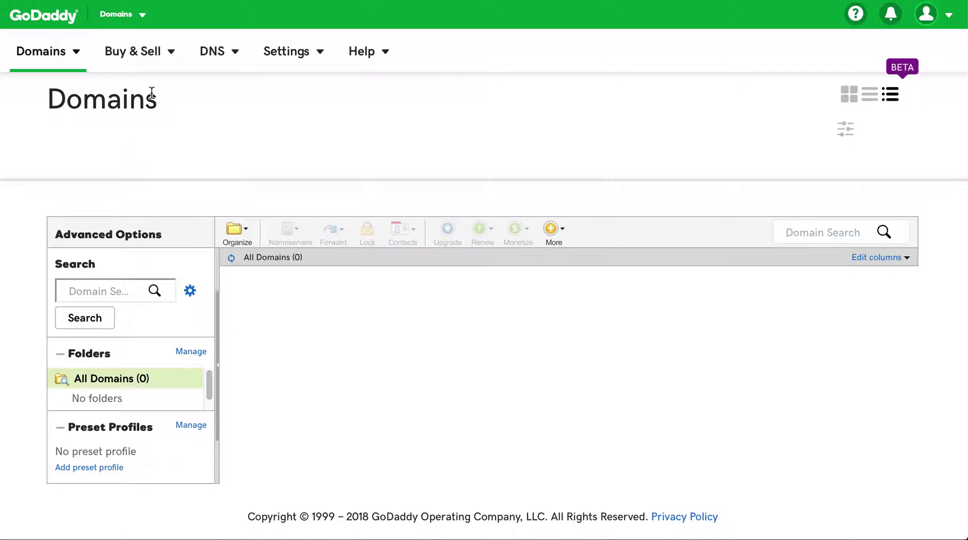
left_click(171, 59)
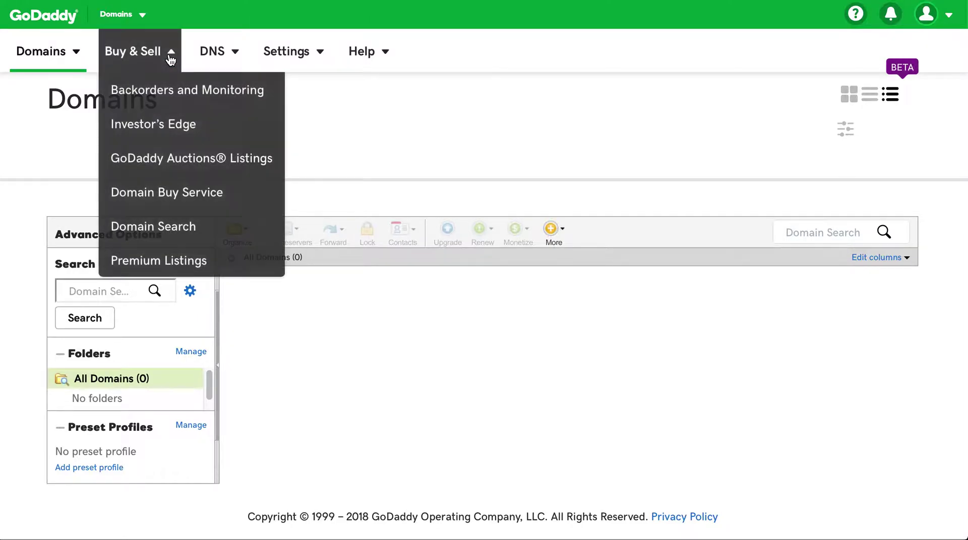
left_click(169, 129)
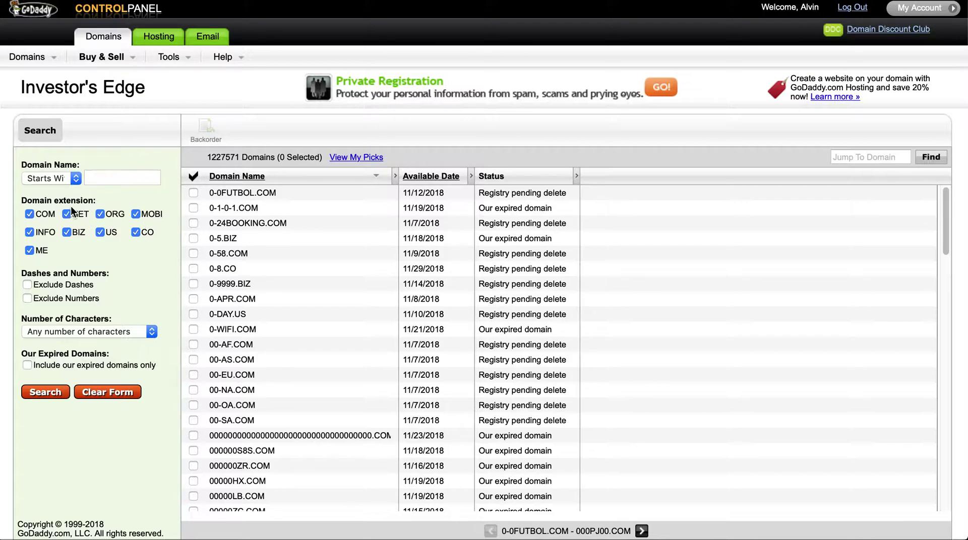
- Limit the domain extensions in the Investor's Edge search to COM only
left_click(29, 251)
left_click(29, 233)
left_click(67, 214)
left_click(68, 232)
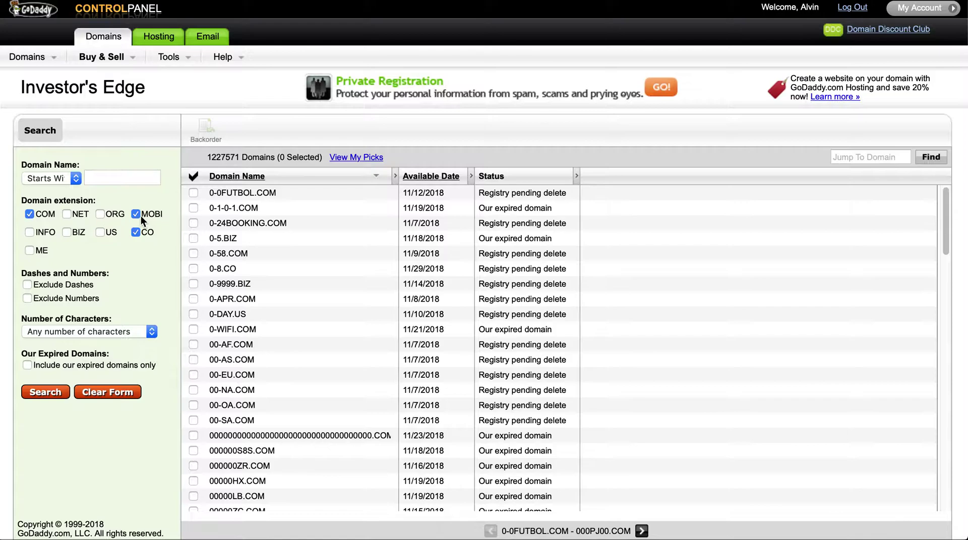
left_click(137, 234)
- Exclude dashes and numbers from the search and limit domain names to 15 characters or less
left_click(28, 285)
left_click(28, 299)
left_click(137, 335)
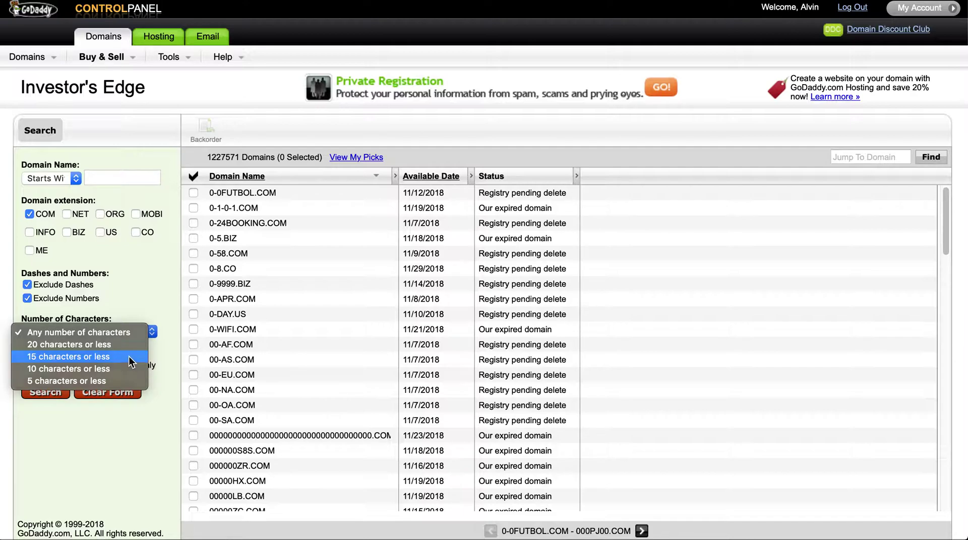
left_click(128, 356)
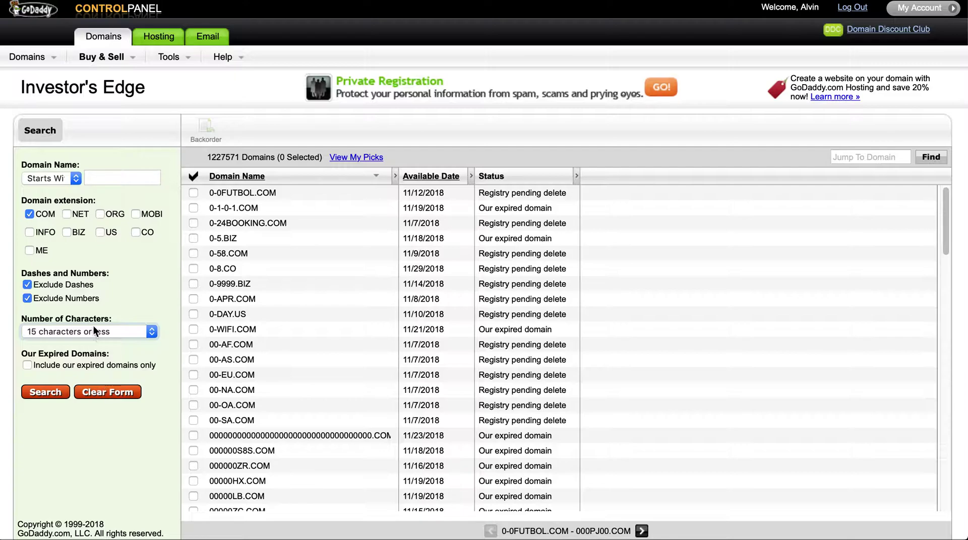
- Search Investor's Edge for domain names that start with "domain"
left_click(130, 177)
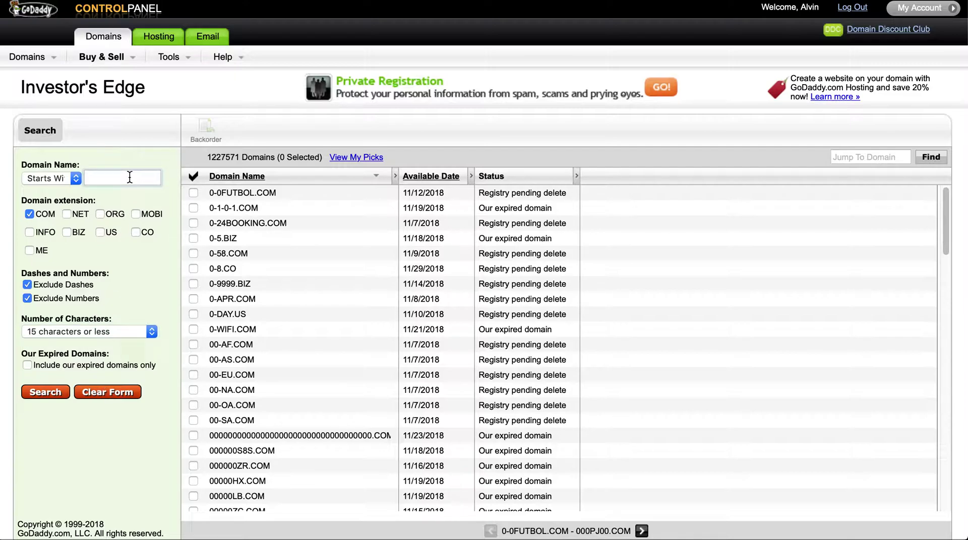
type("domain")
left_click(47, 391)
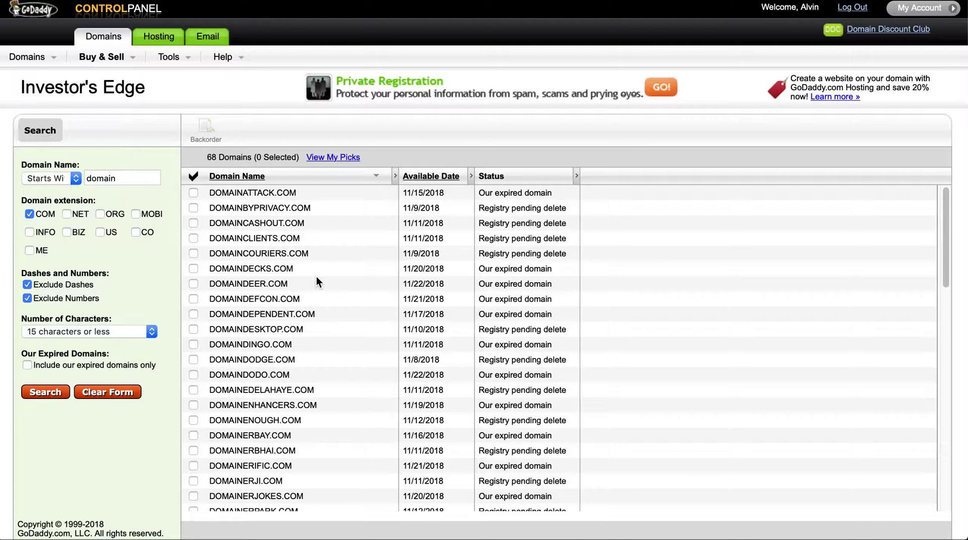
- Rerun the search including only GoDaddy's own expired domains and select DOMAINMAKR.COM in the results
left_click(44, 392)
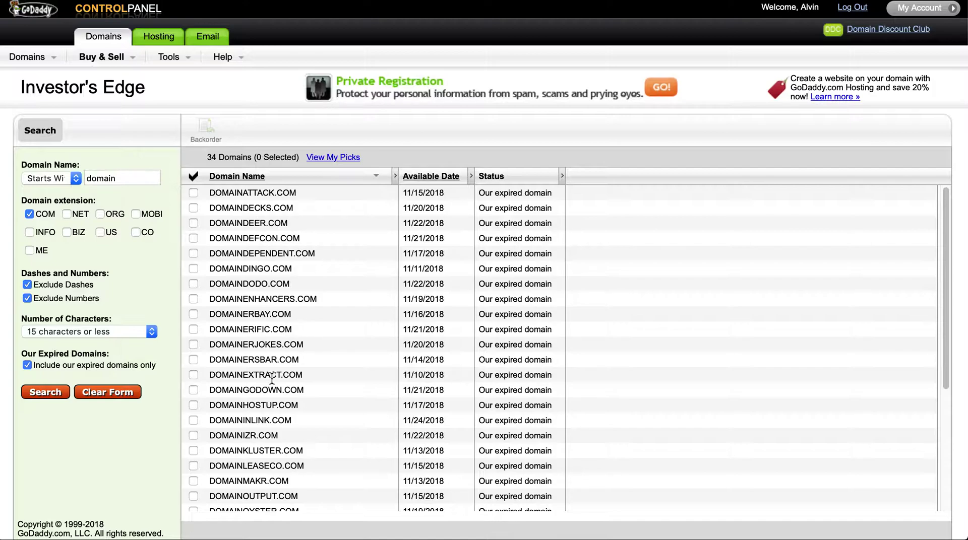
scroll(272, 378, "down", 5)
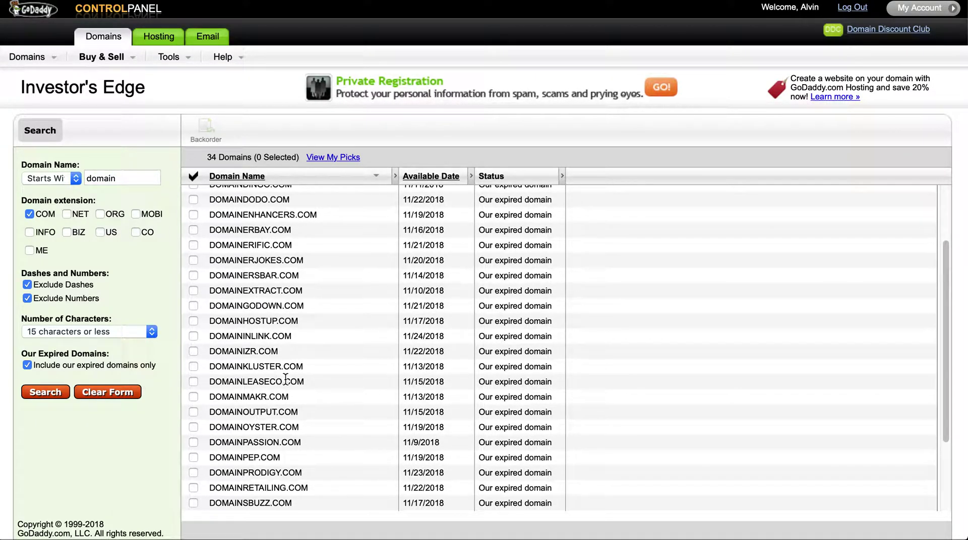
scroll(288, 385, "down", 1)
scroll(288, 385, "down", 5)
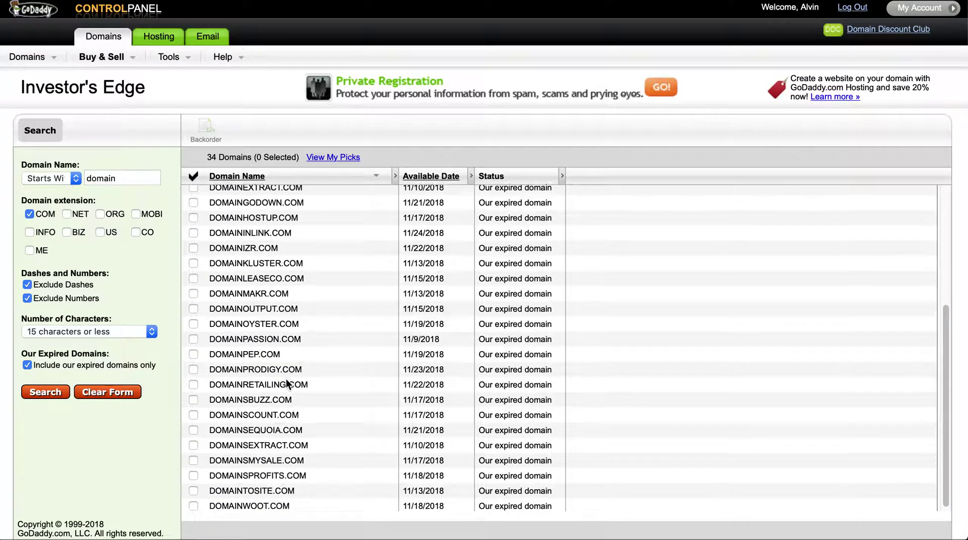
scroll(287, 384, "down", 1)
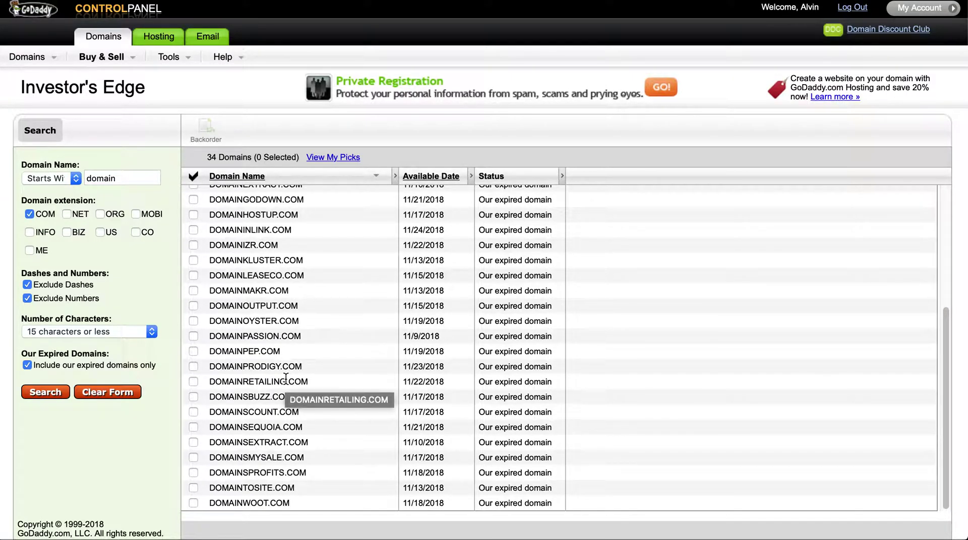
left_click(194, 290)
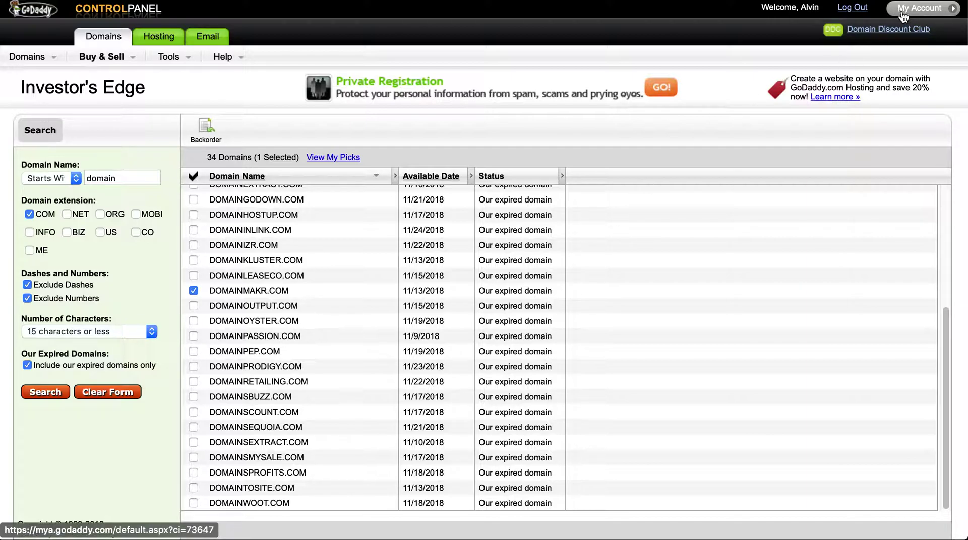
- Return to the GoDaddy home page and open the Domain Auction page
left_click(941, 13)
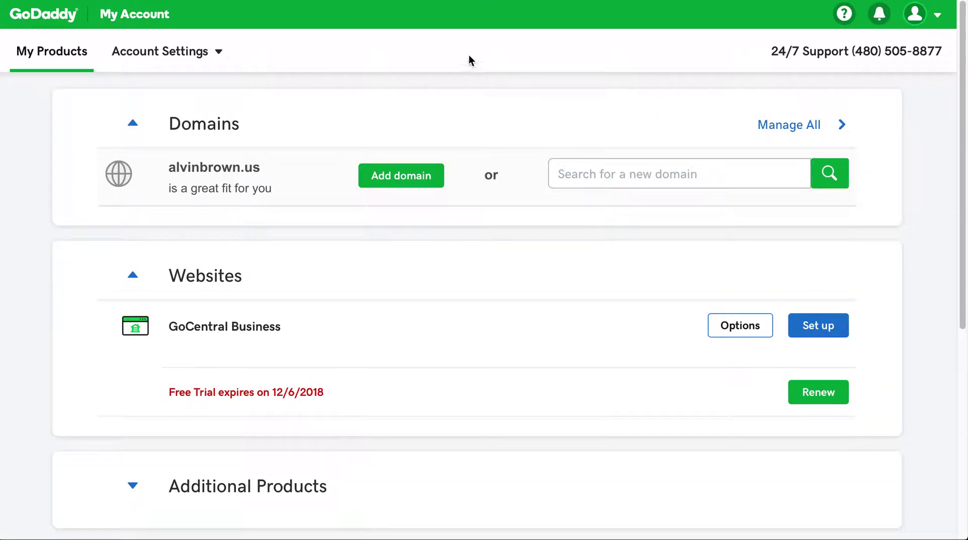
left_click(45, 11)
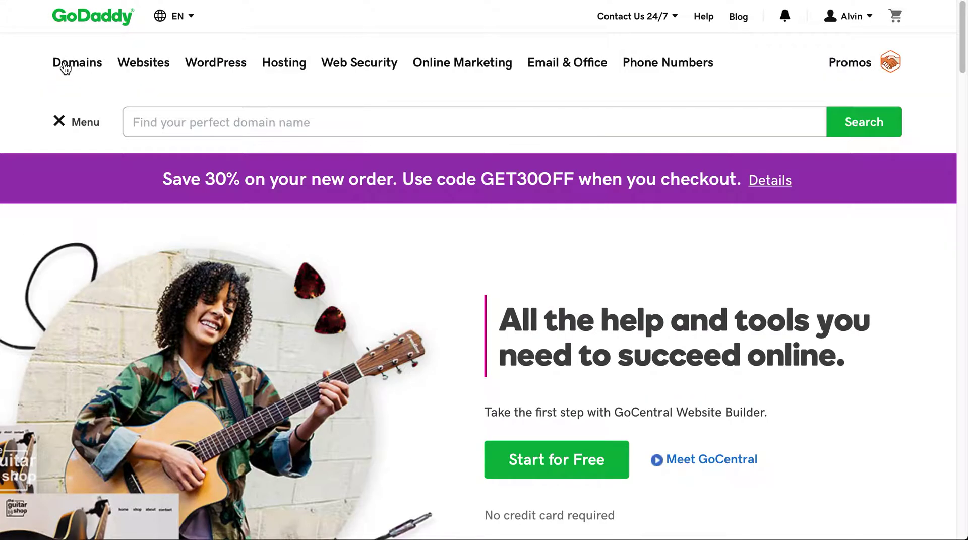
left_click(64, 67)
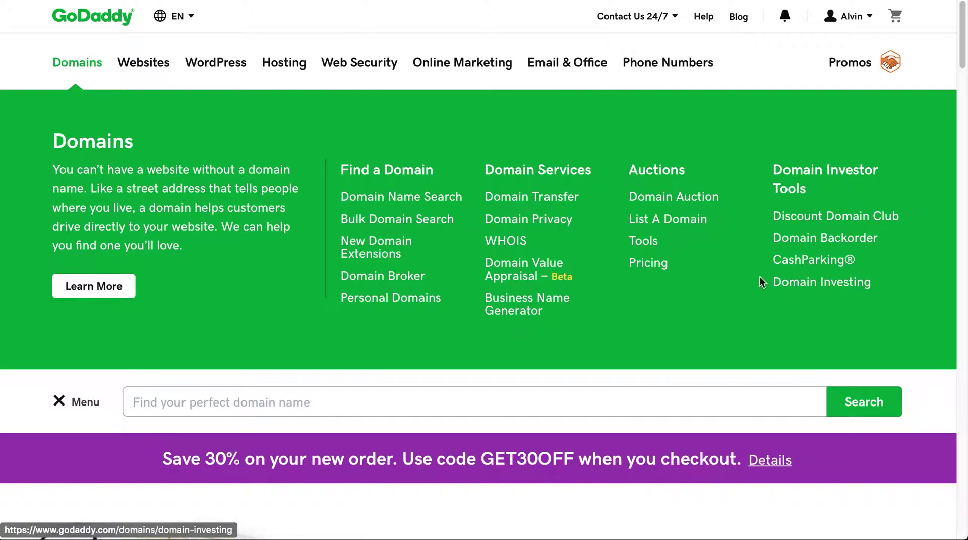
left_click(691, 198)
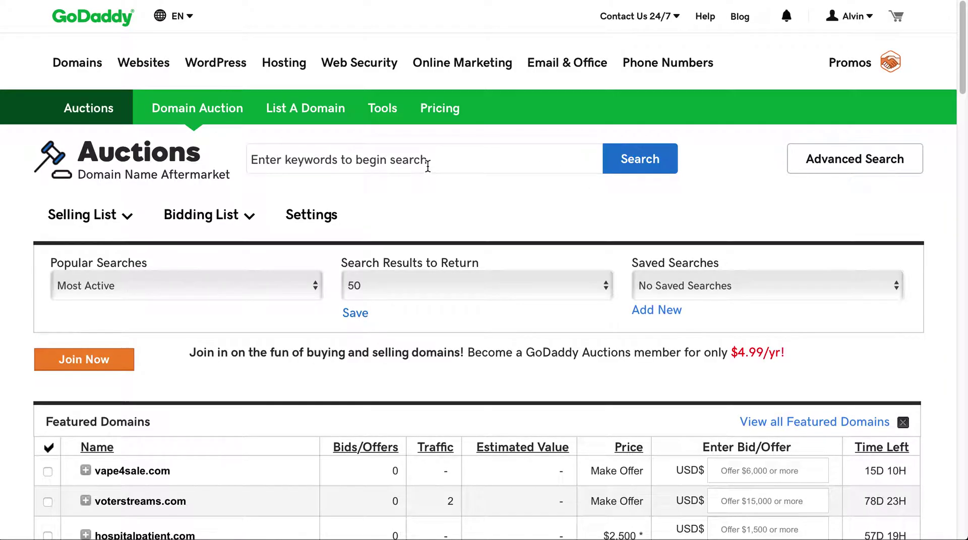
- Search the domain auctions for the keyword "domain"
left_click(428, 165)
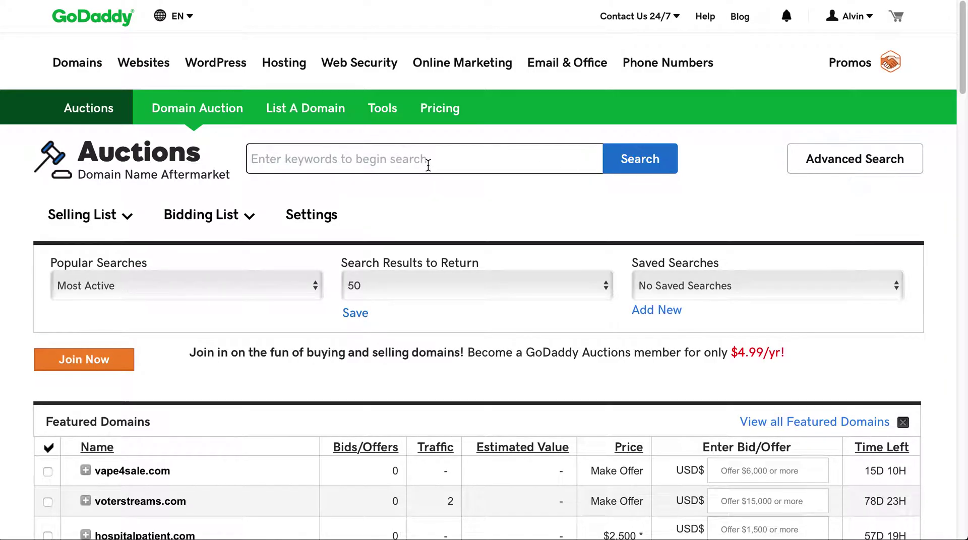
type("domain")
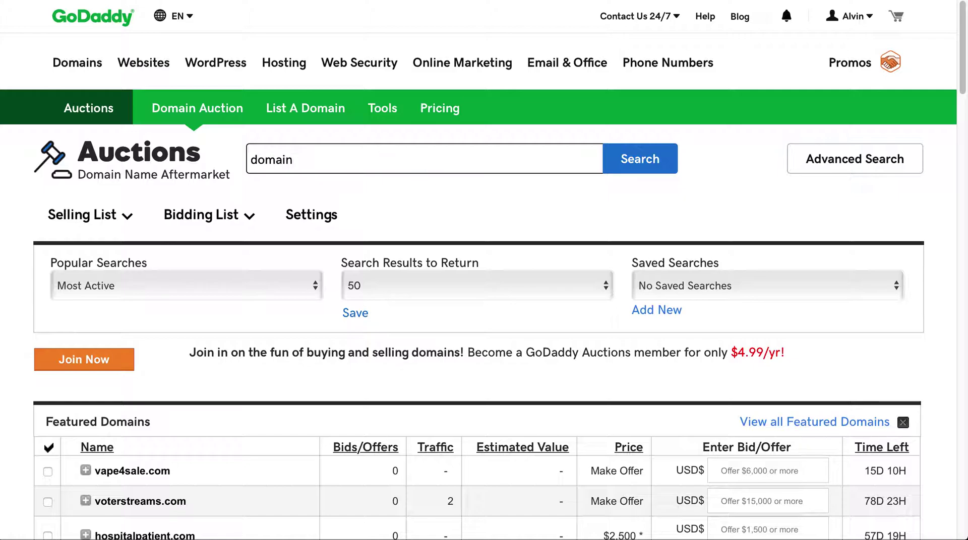
key("Return")
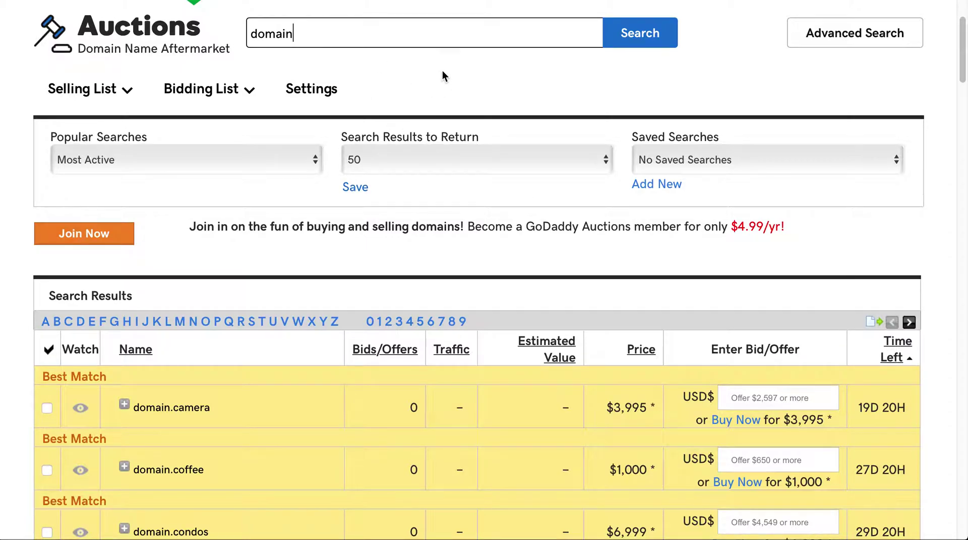
- Examine the auction Advanced Search filters for price, type, characters and attributes, and close them without running a search
left_click(827, 40)
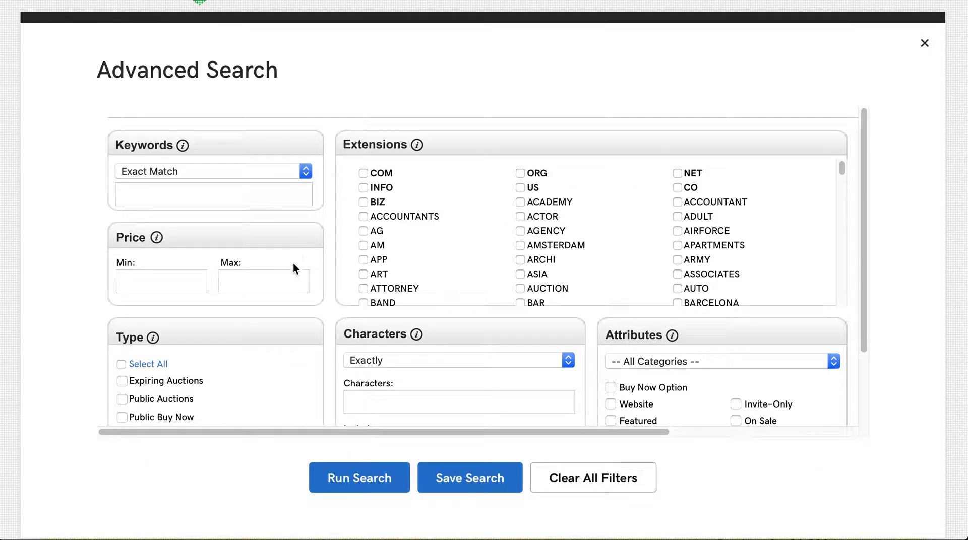
scroll(318, 358, "down", 3)
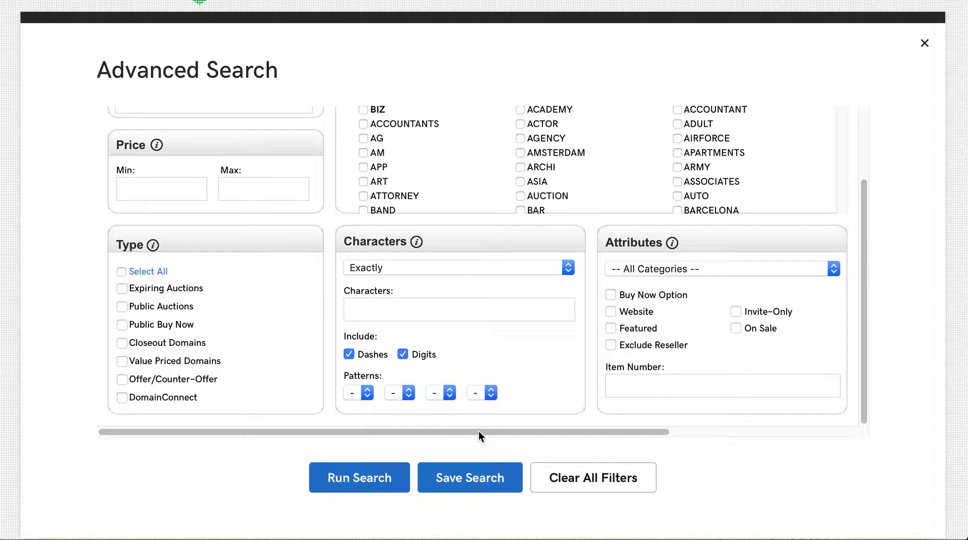
left_click_drag(479, 431, 410, 429)
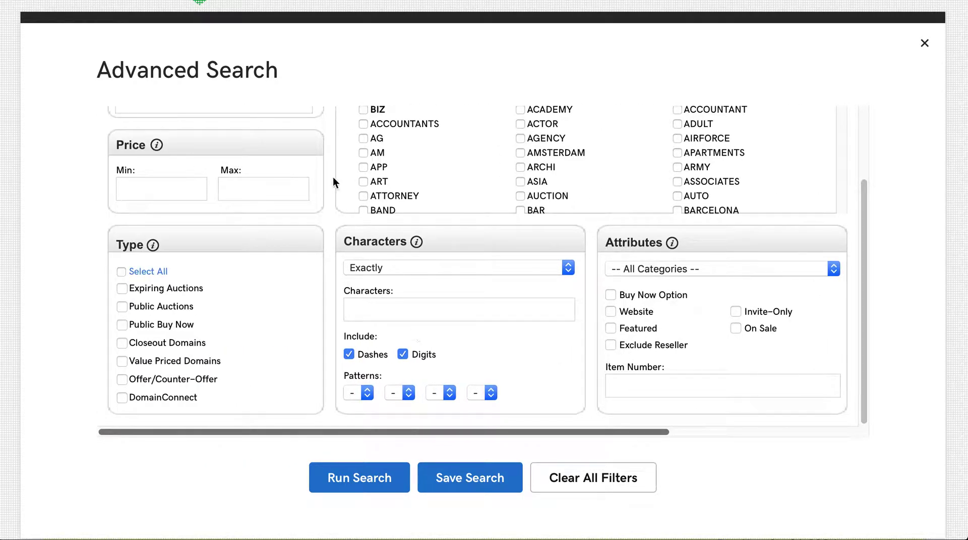
left_click(925, 43)
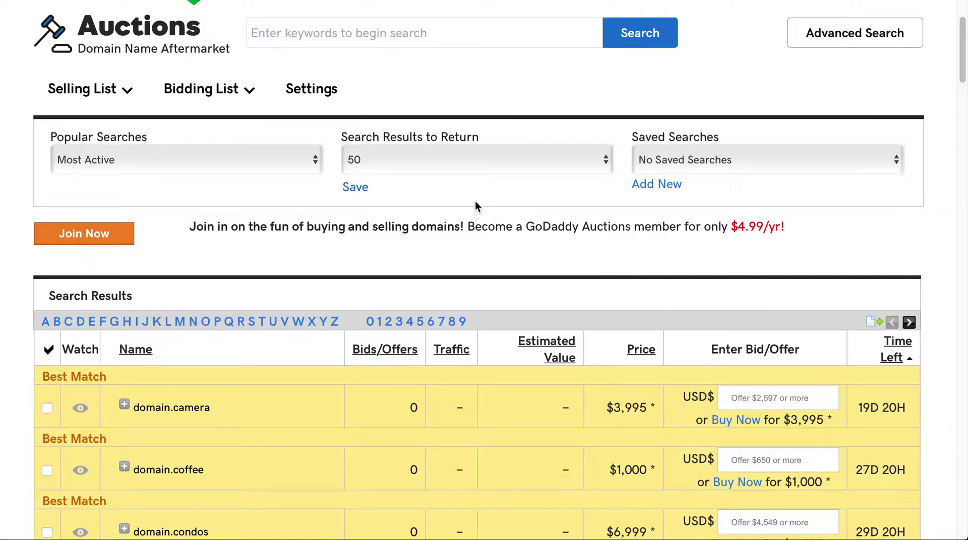
- Highlight the GoDaddy Auctions membership offer text and return to the account's domain management page
left_click_drag(469, 227, 775, 232)
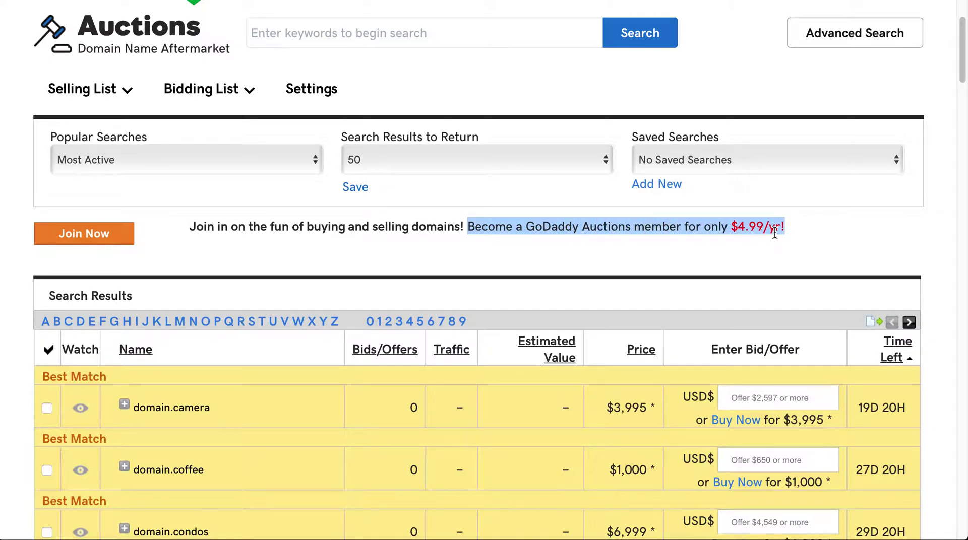
scroll(691, 253, "up", 5)
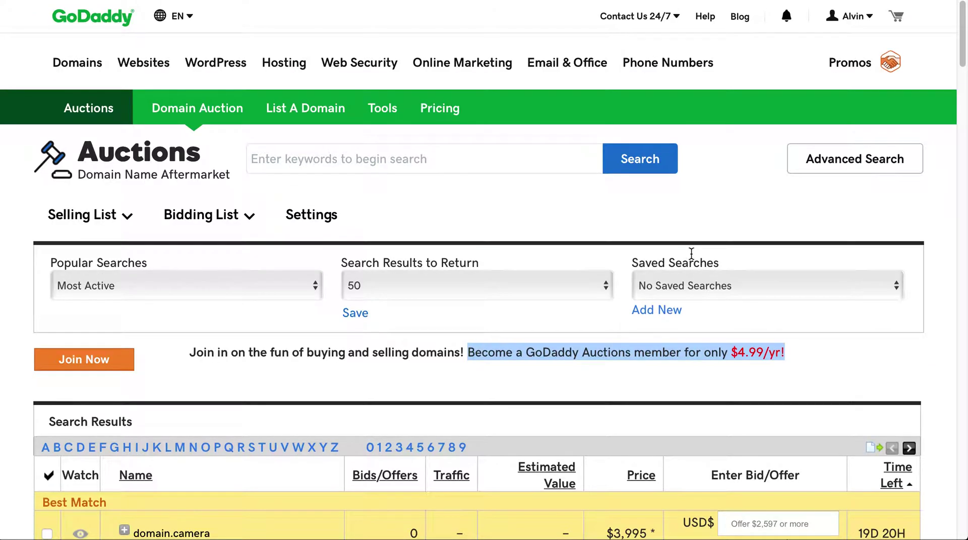
left_click(855, 18)
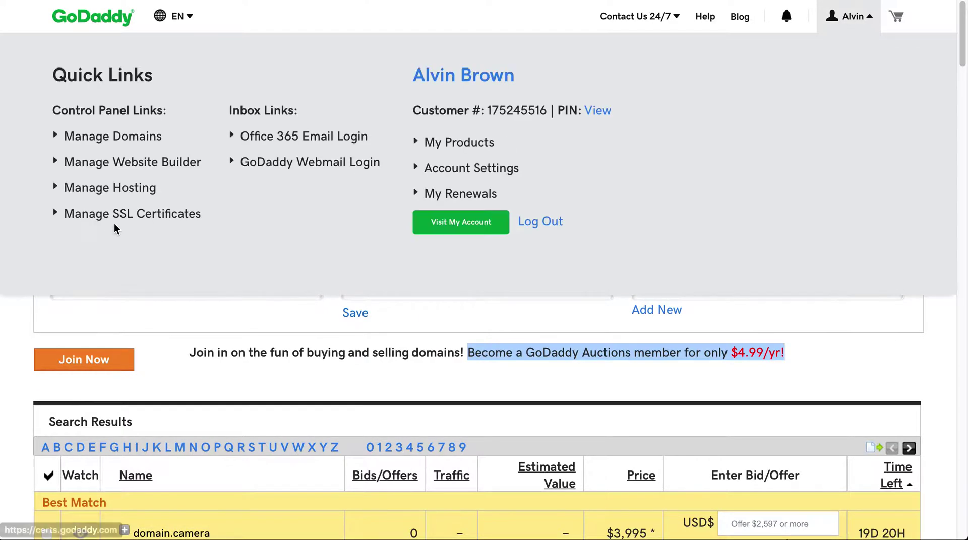
left_click(88, 135)
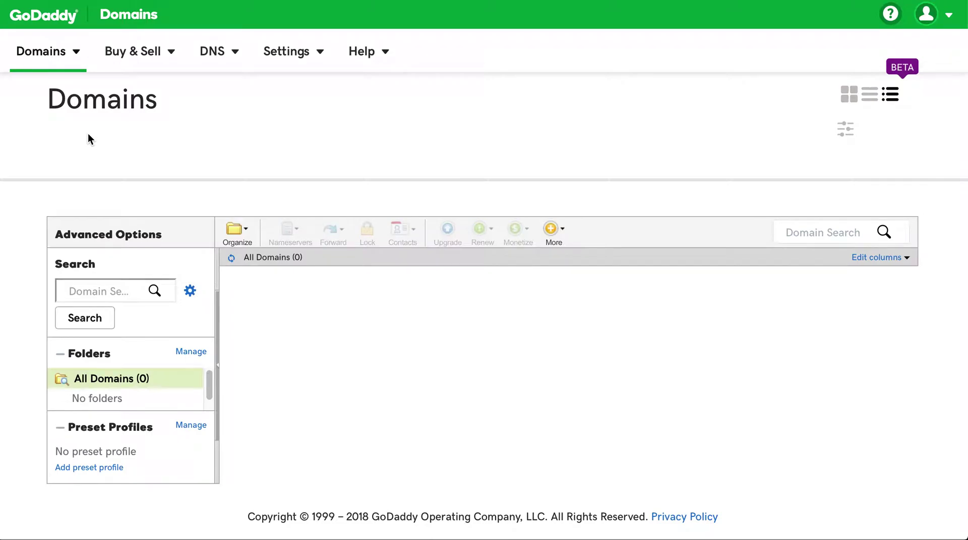
- Look through the domain manager's Domains, product and Buy & Sell options to locate Investor's Edge
left_click(76, 54)
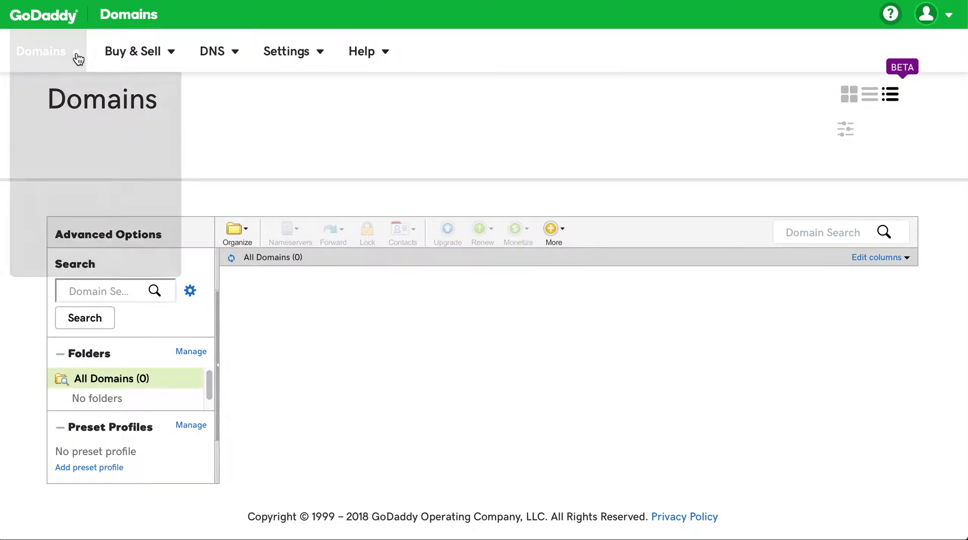
left_click(144, 16)
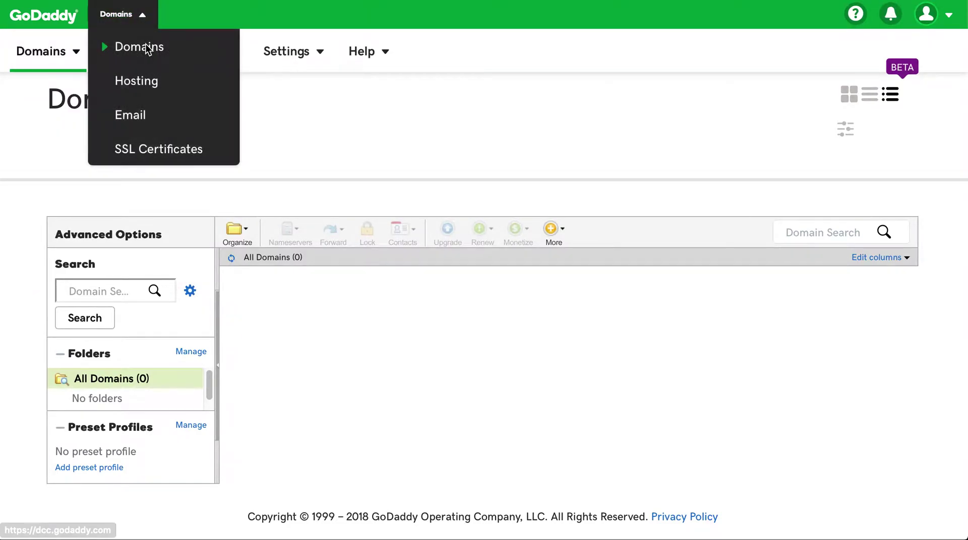
right_click(158, 90)
left_click(329, 113)
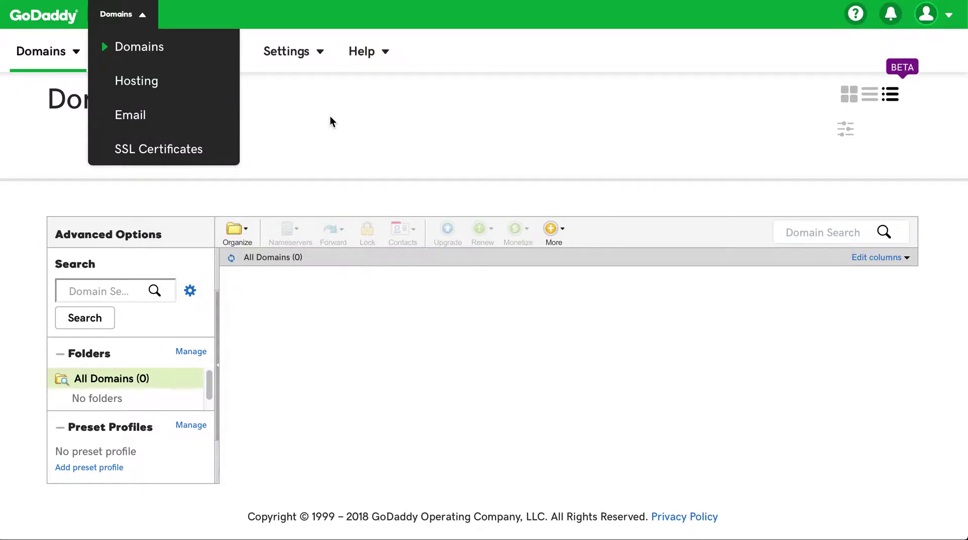
left_click(146, 55)
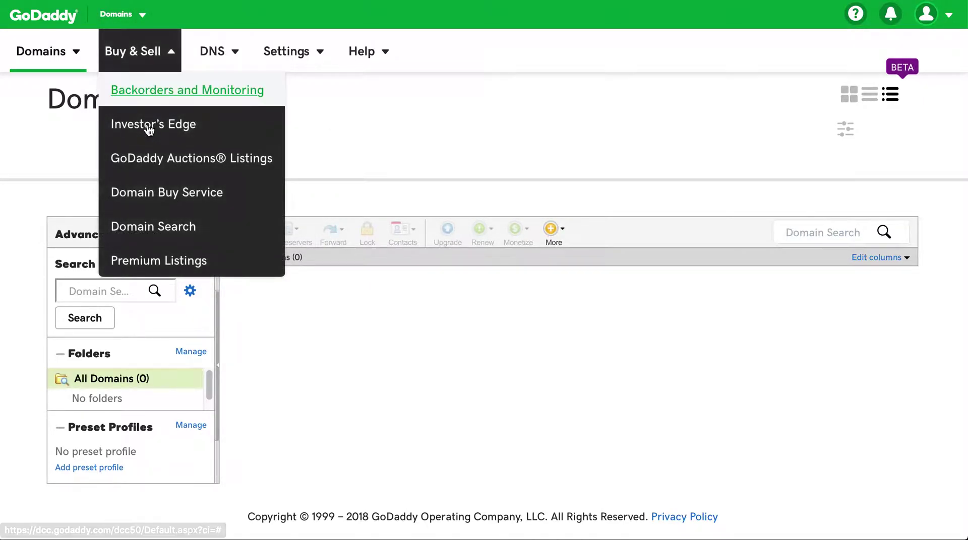
left_click(126, 130)
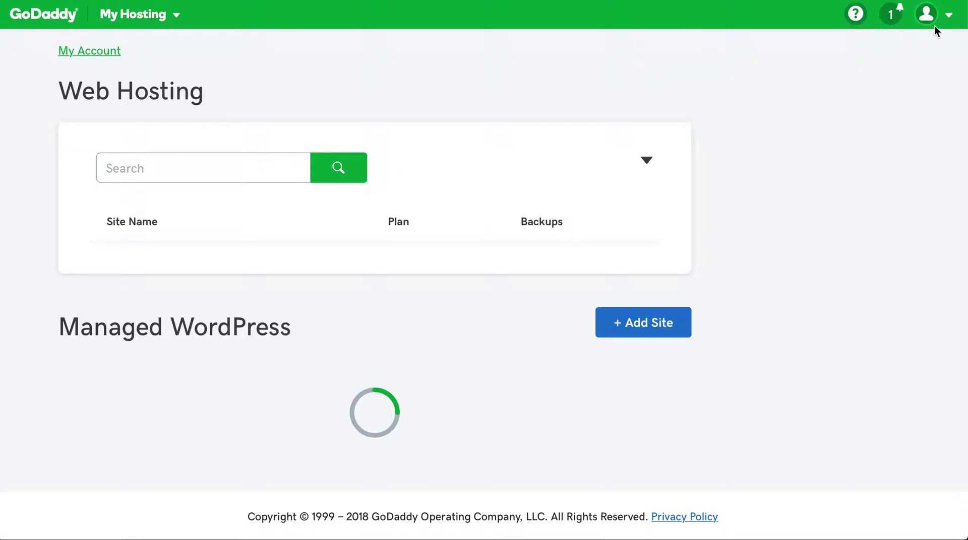
- View the account options on the hosting page, return to the GoDaddy home page and expand its site navigation
left_click(933, 16)
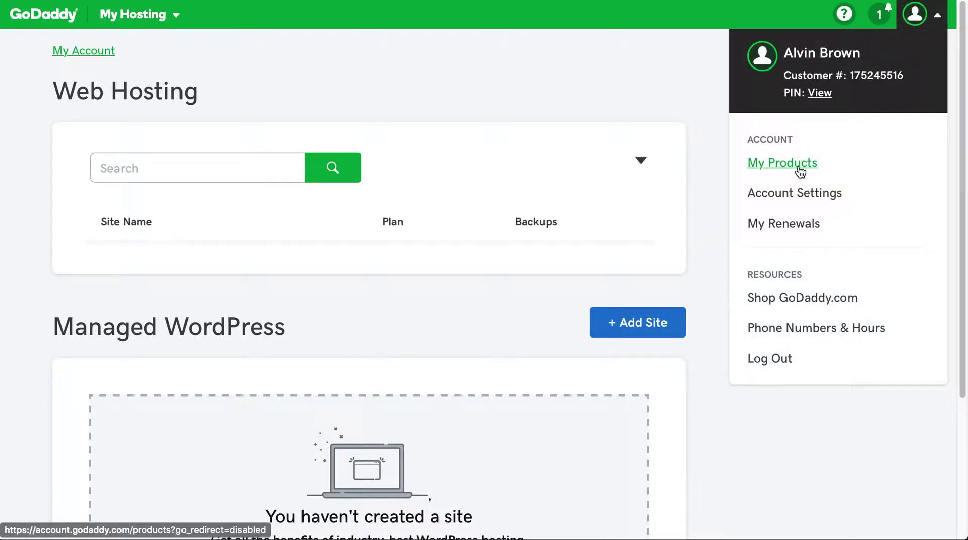
left_click(61, 14)
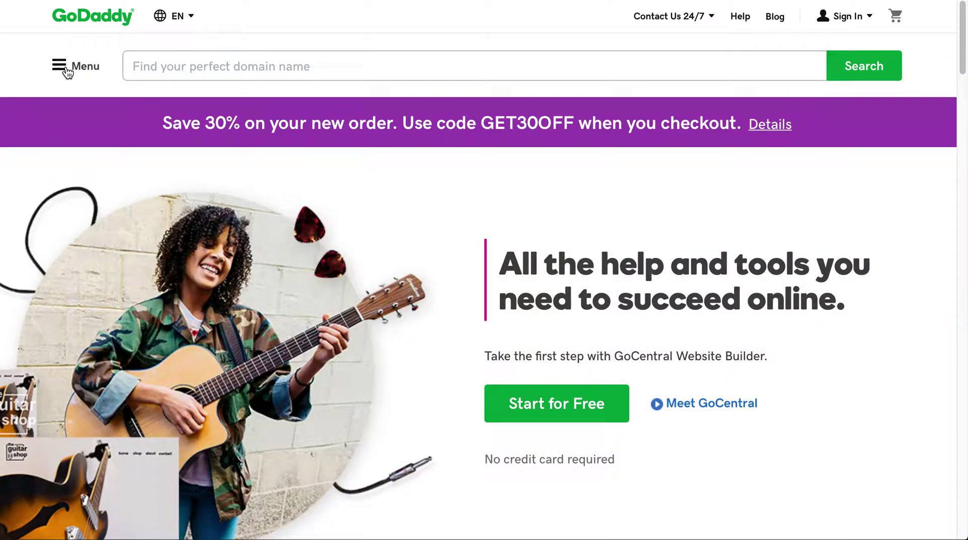
left_click(72, 67)
mouse_move(83, 67)
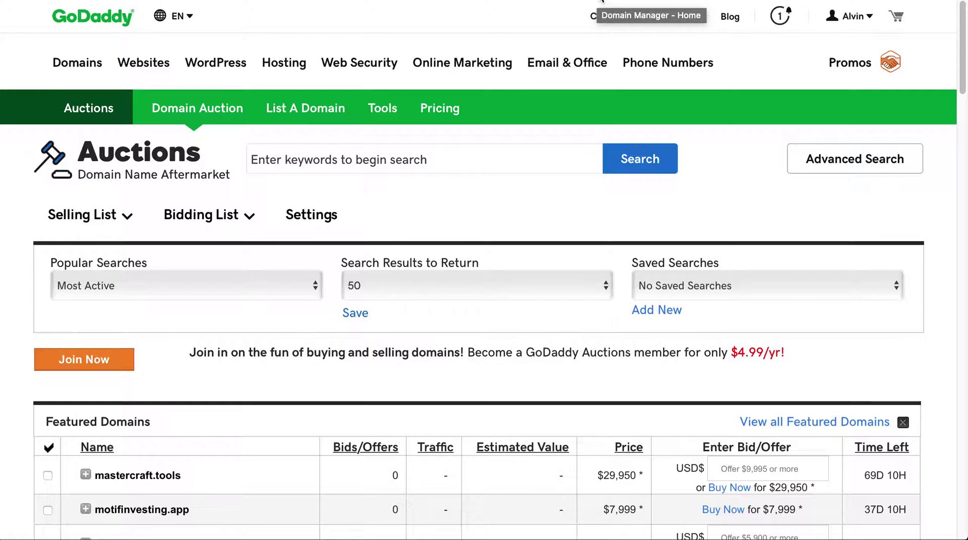
- Switch to Investor's Edge and set its filters to exclude dashes and numbers and allow 15 characters or less
left_click(601, 1)
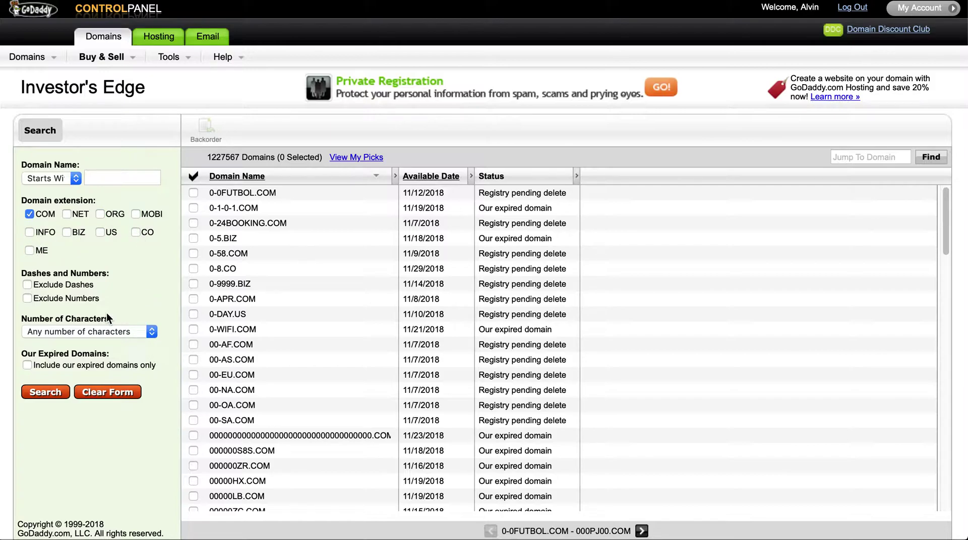
left_click(53, 285)
left_click(56, 298)
left_click(96, 333)
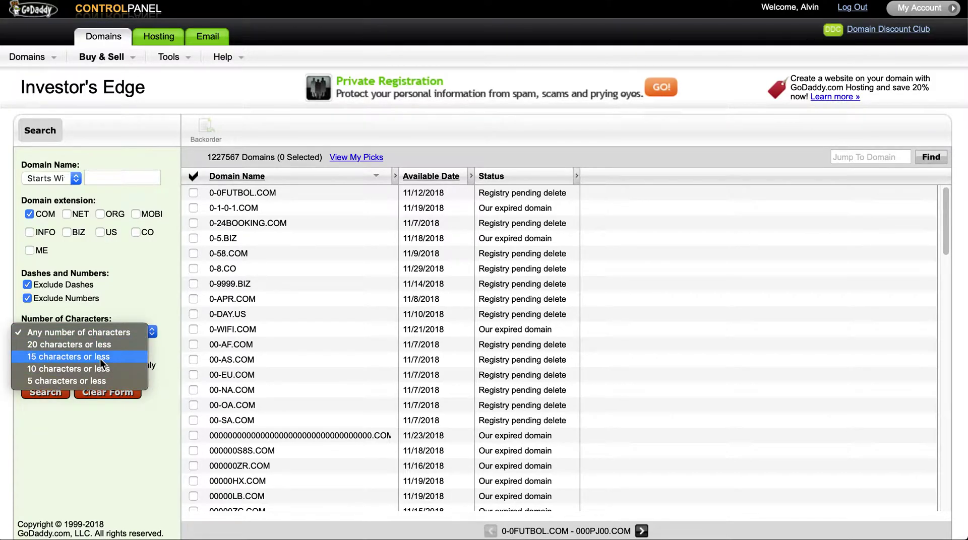
left_click(99, 358)
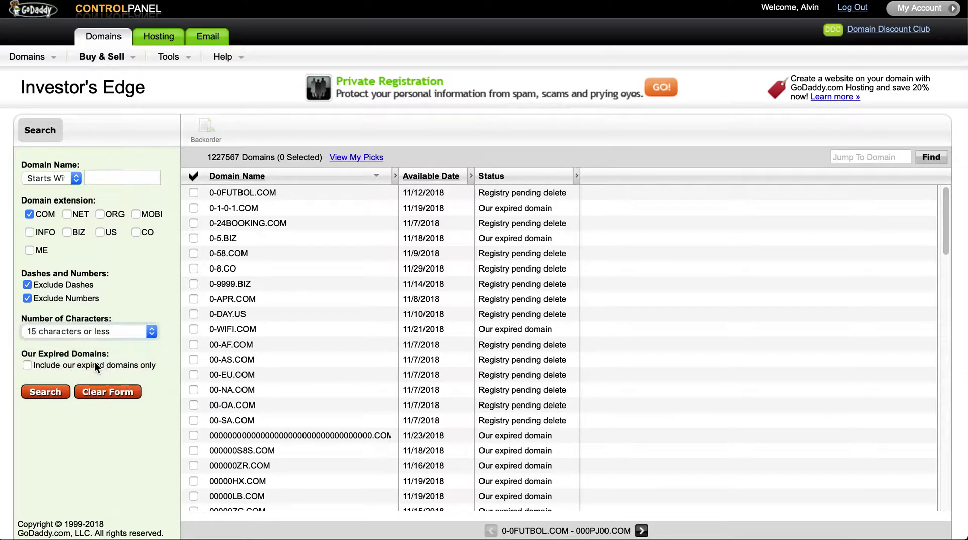
left_click(31, 365)
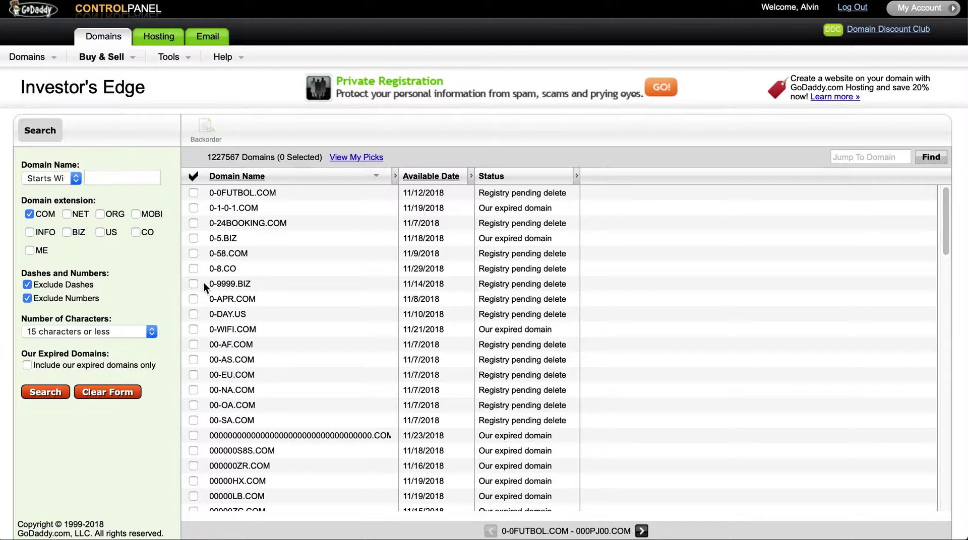
- Select 0-24BOOKING.COM, view the first page of its backorder form, and cancel the backorder
left_click(193, 223)
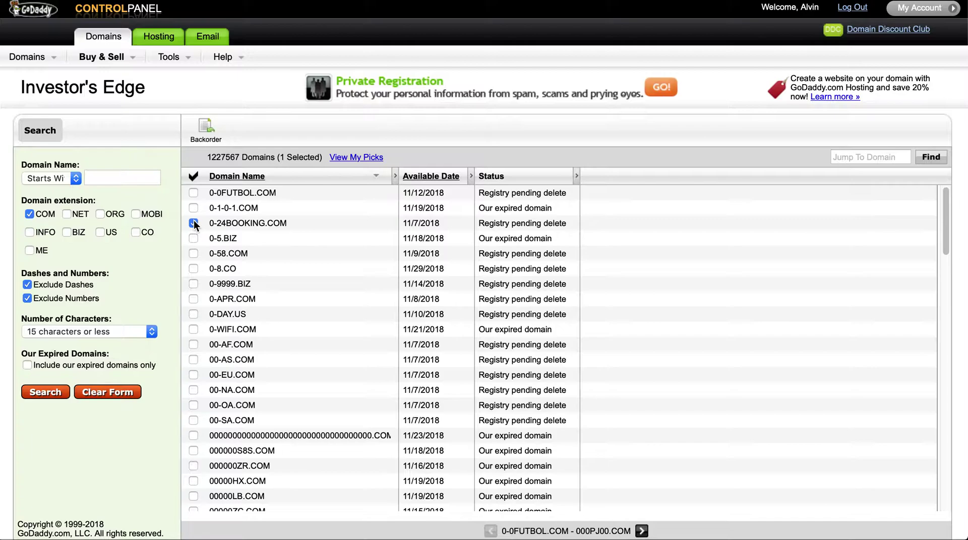
left_click(206, 135)
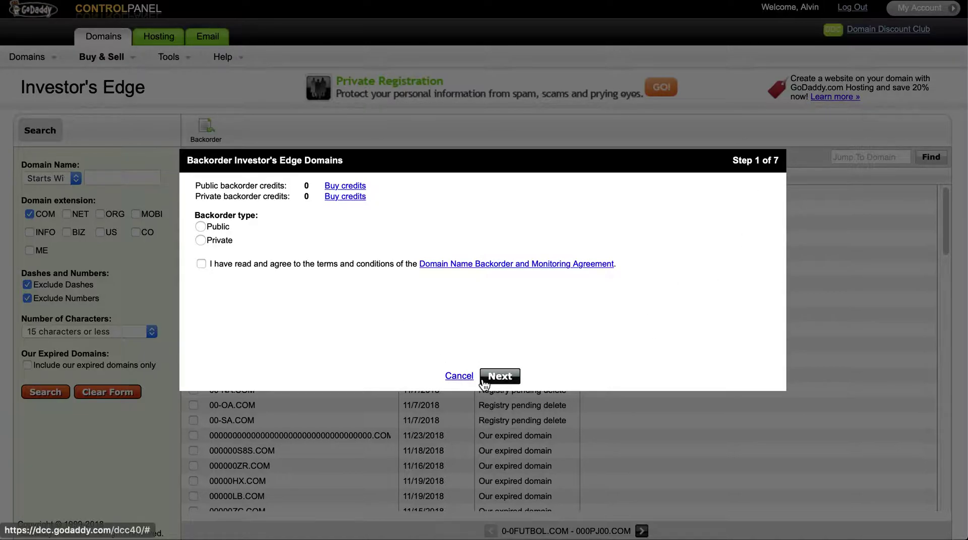
left_click(459, 376)
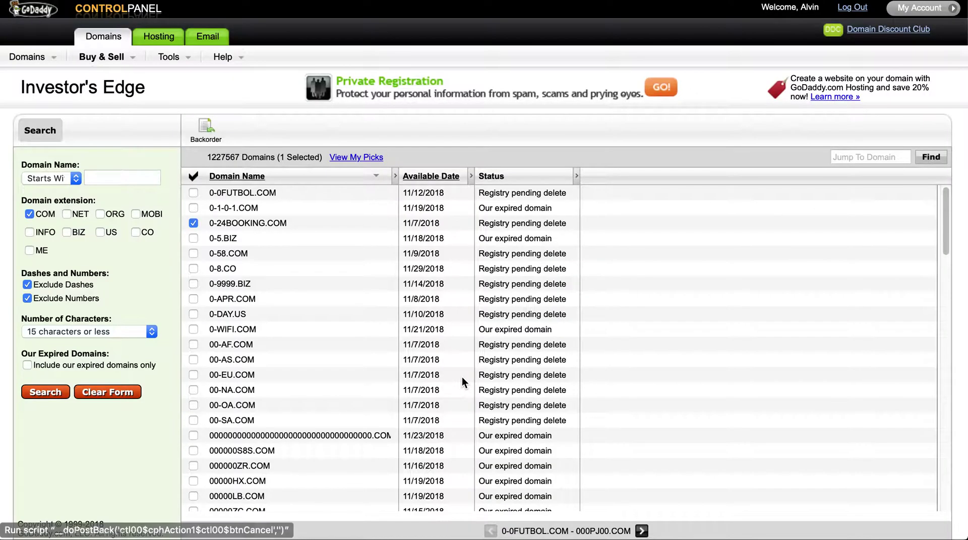
- Search Investor's Edge for names starting with "domain", limited to GoDaddy's own expired domains
left_click(115, 178)
type("domain")
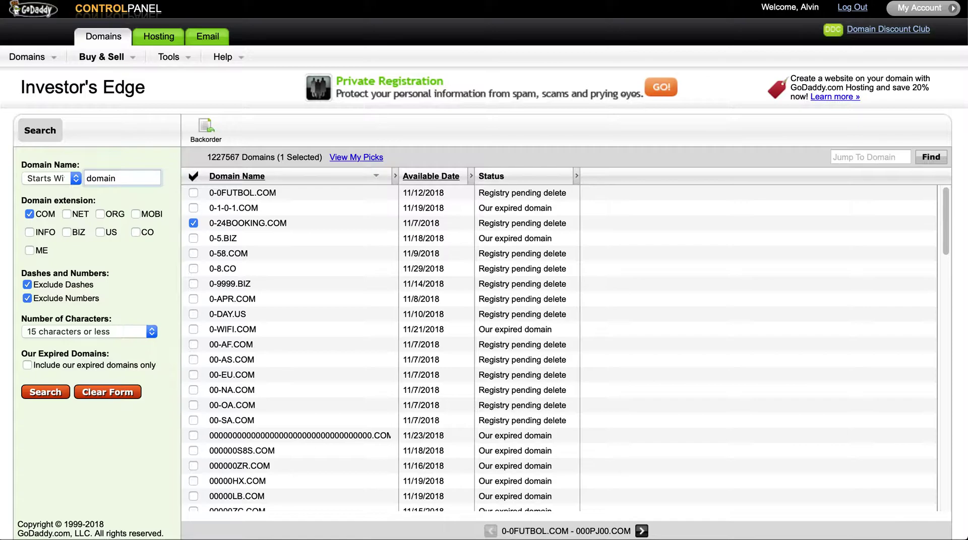
left_click(28, 364)
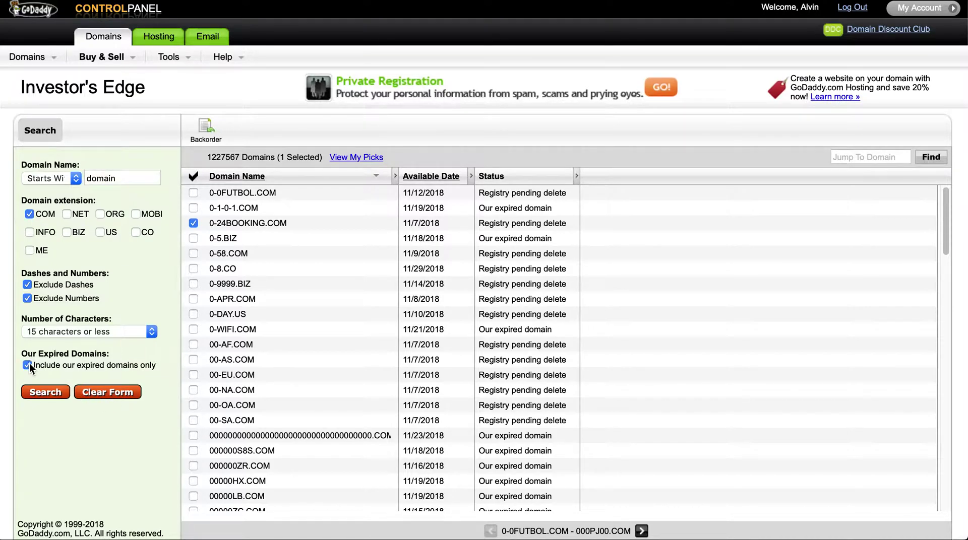
left_click(52, 394)
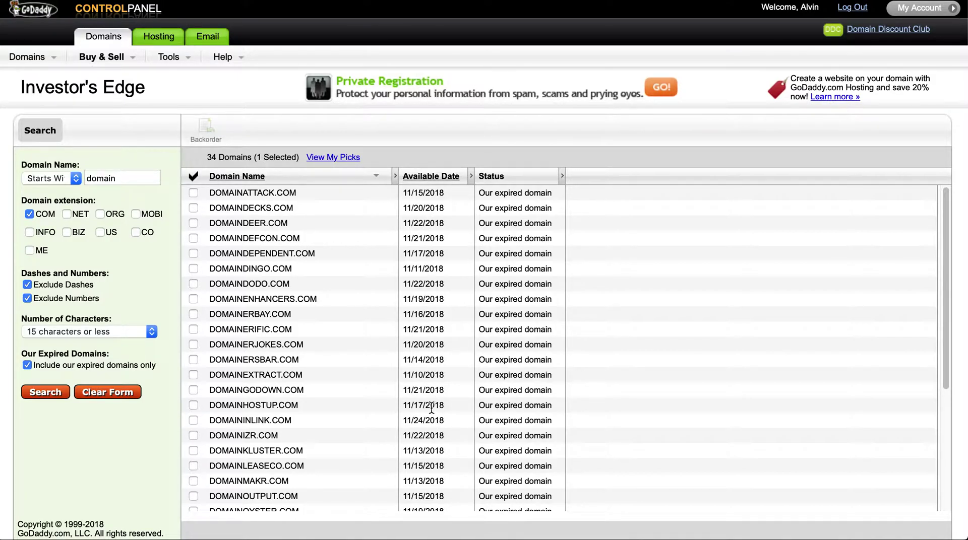
- Copy DOMAINDINGO.COM from the expired domain list and search for it in GoDaddy Auctions
double_click(253, 267)
key("ctrl+c")
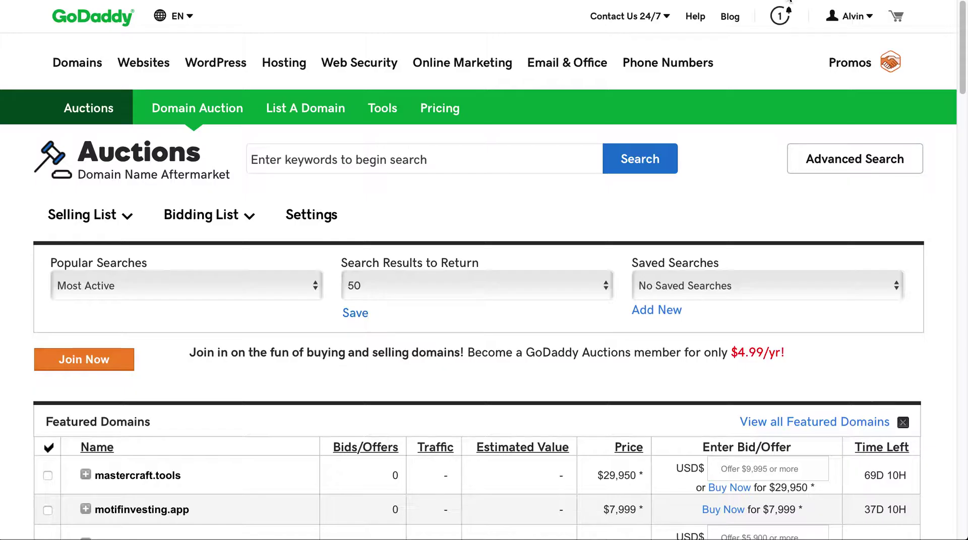
left_click(431, 158)
key("ctrl+v")
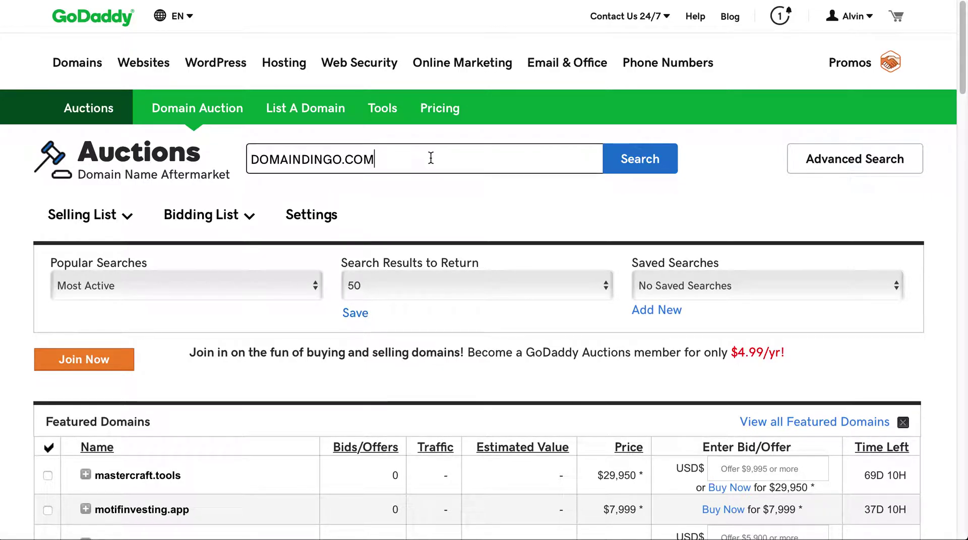
key("Return")
scroll(431, 158, "down", 3)
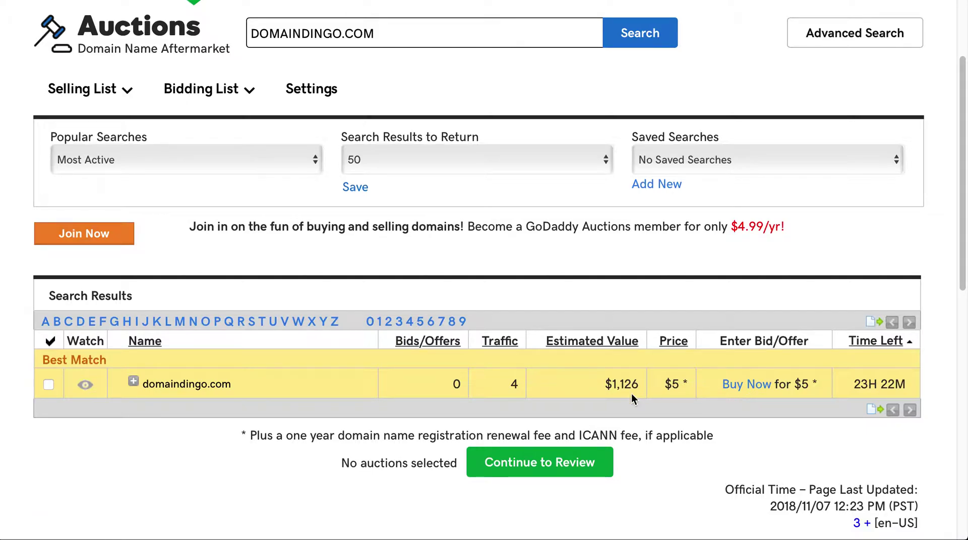
- Return to the Investor's Edge results and select DOMAINDINGO.COM
left_click(596, 1)
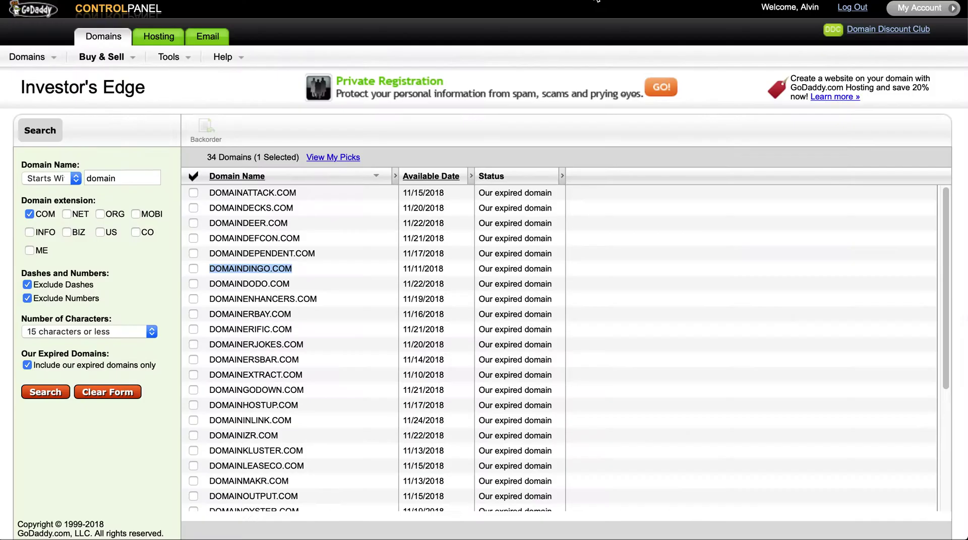
left_click(193, 269)
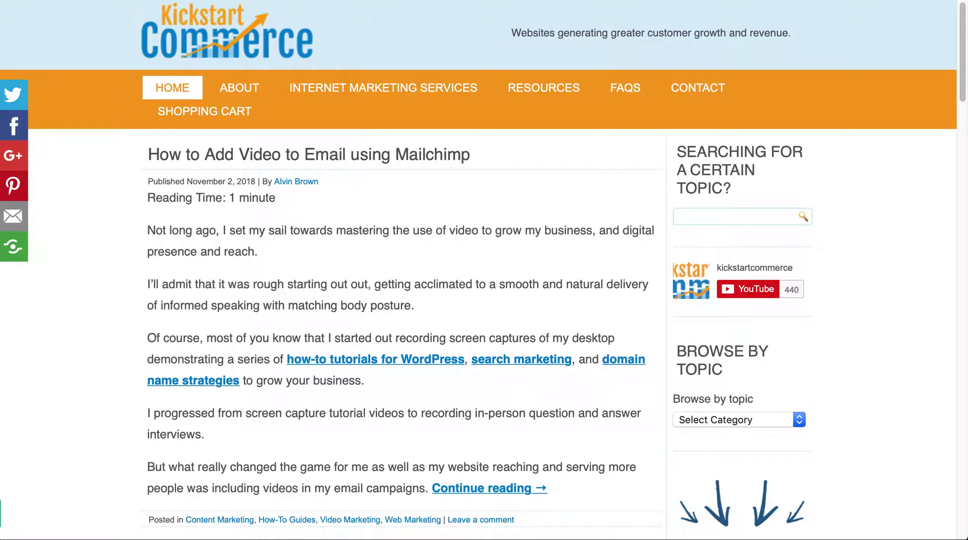
- Browse the Kickstart Commerce home page as far as The Daily Scoop newsletter sign-up
mouse_move(319, 157)
scroll(584, 302, "down", 7)
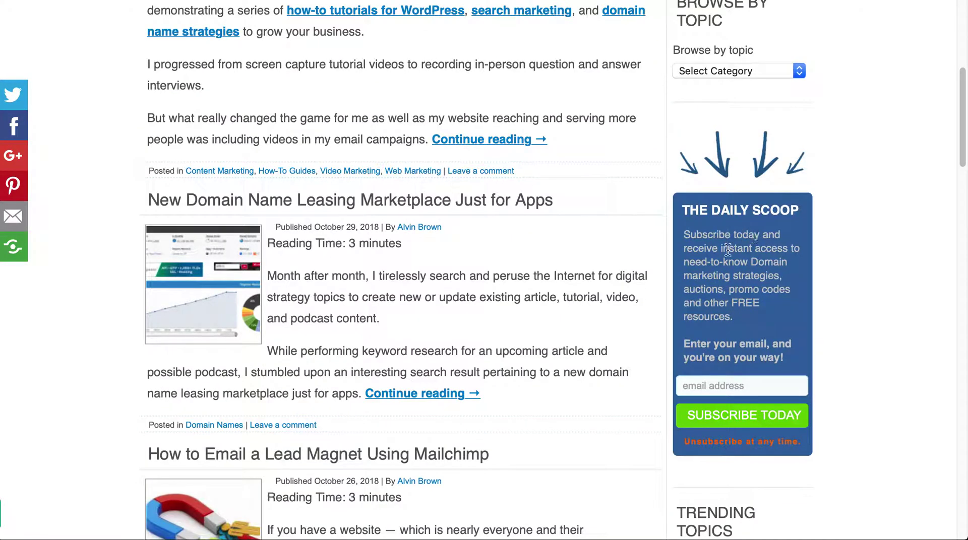